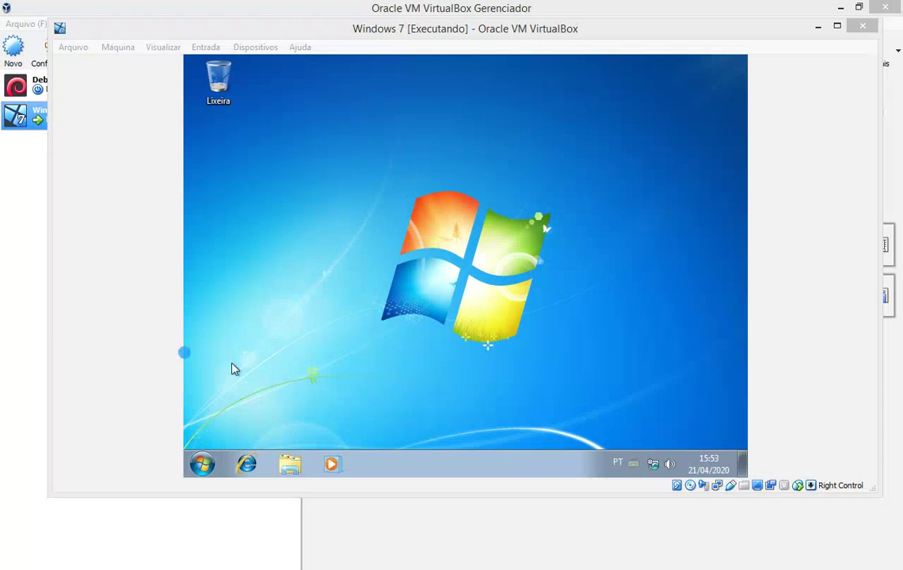
Step: Restart the Windows 7 virtual machine and open its temporary boot device selection during startup
left_click(204, 466)
left_click(204, 466)
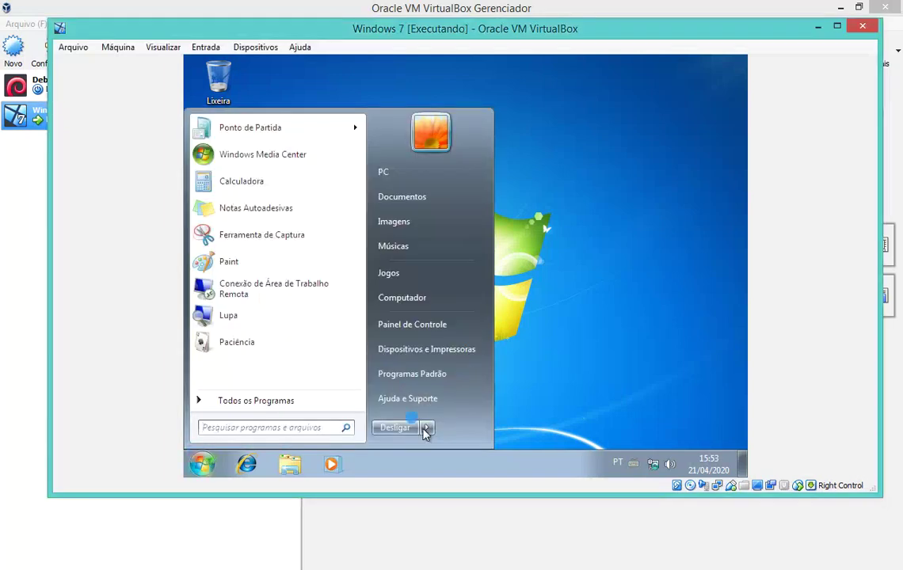
mouse_move(425, 433)
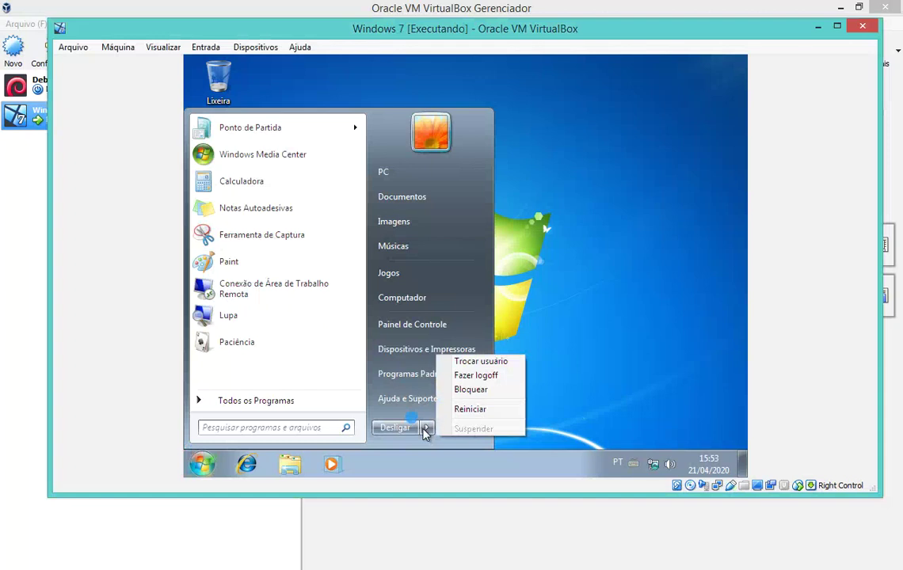
left_click(476, 408)
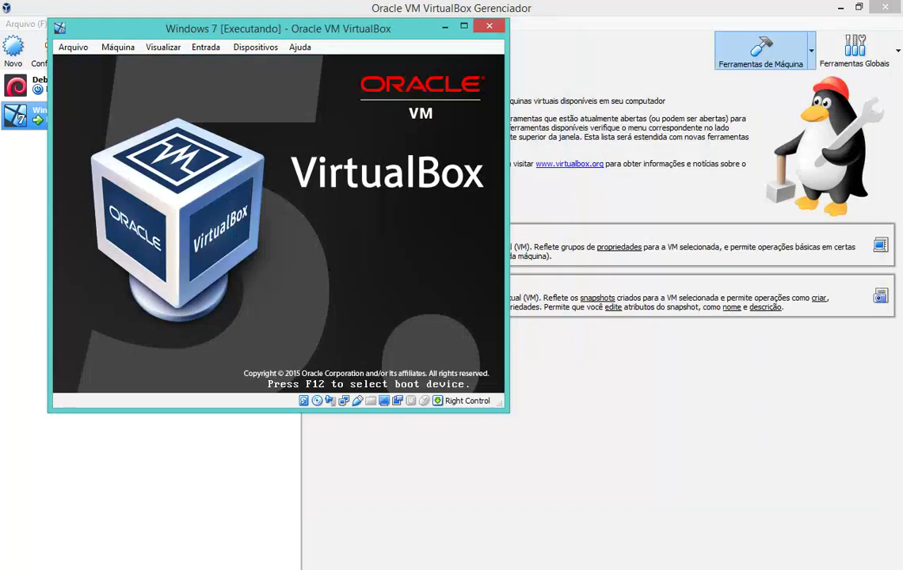
key("F12")
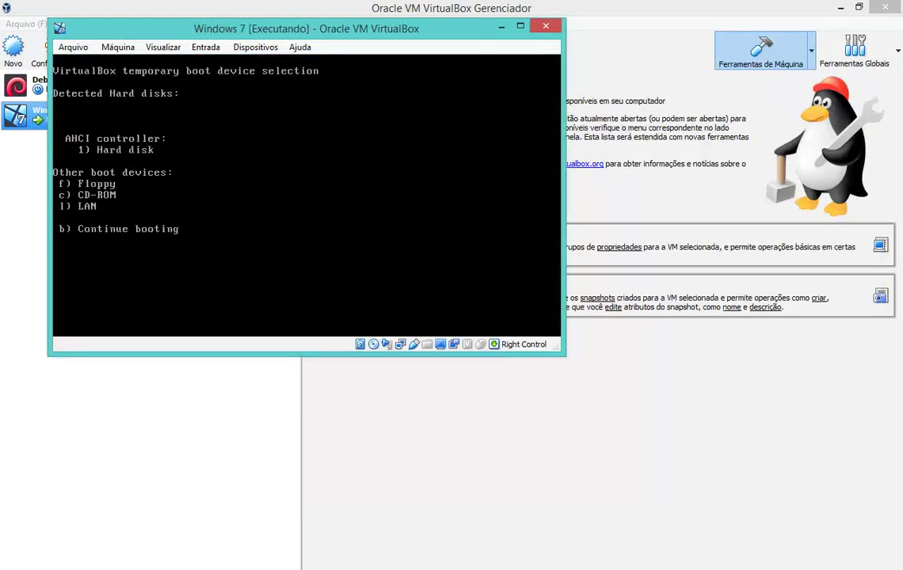
Step: Boot the virtual machine from the CD-ROM to load the Windows 7 installer
left_click_drag(490, 35, 648, 70)
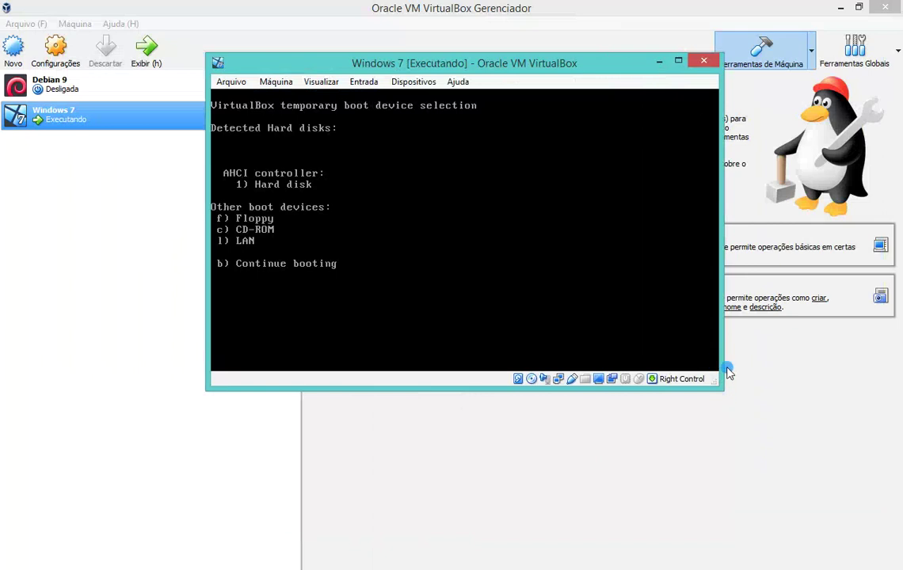
left_click_drag(729, 372, 798, 376)
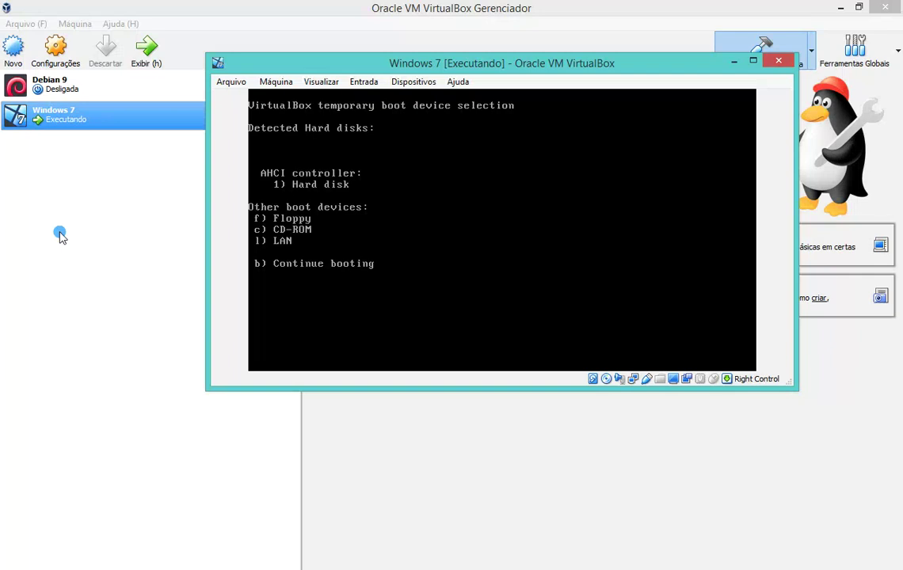
key("c")
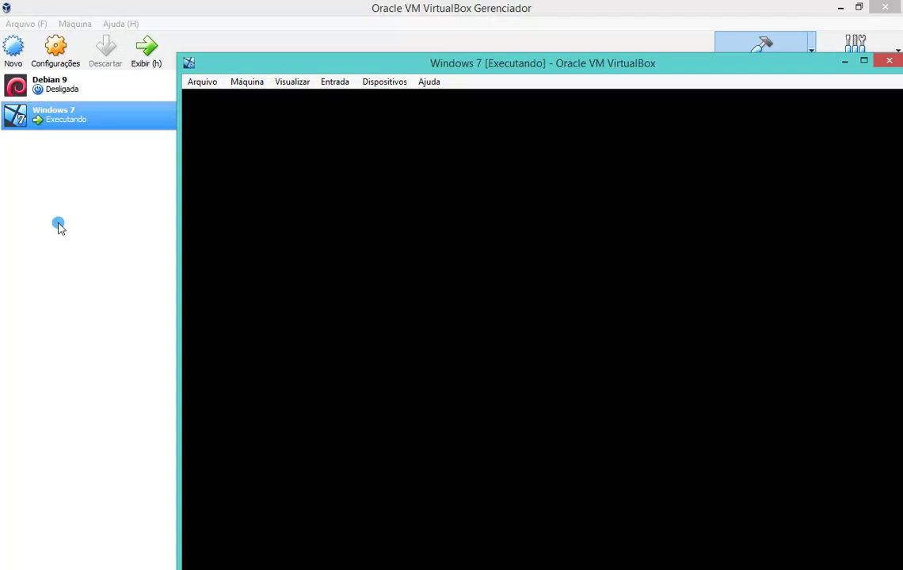
left_click_drag(553, 65, 497, 12)
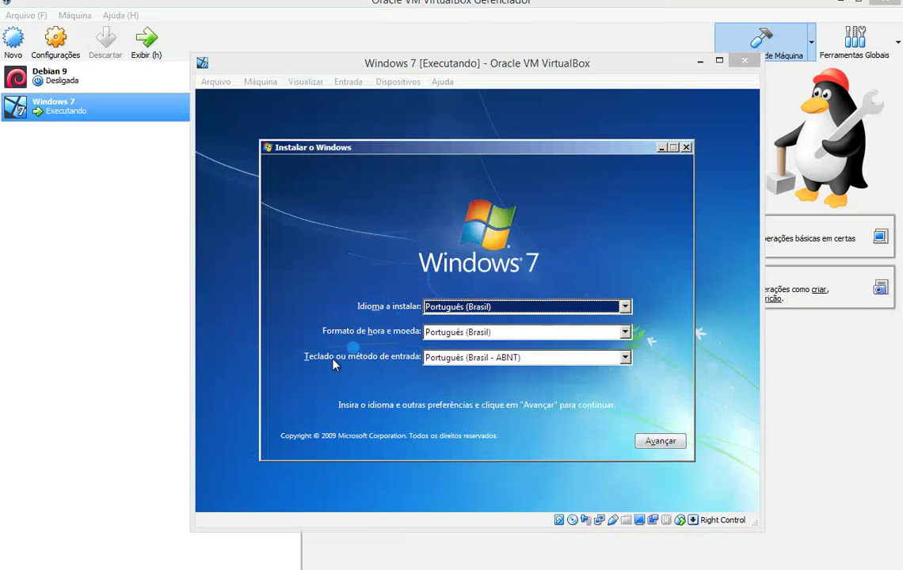
left_click(626, 359)
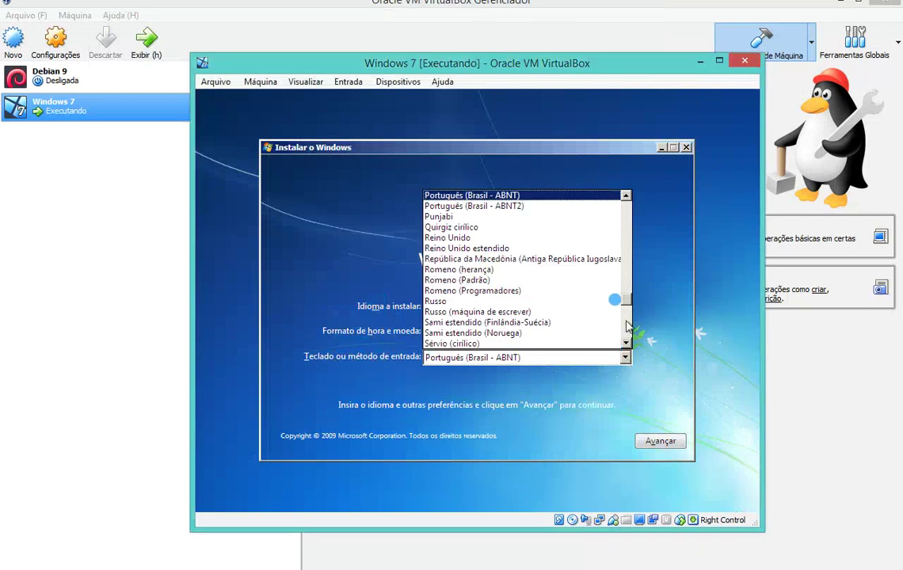
left_click(529, 207)
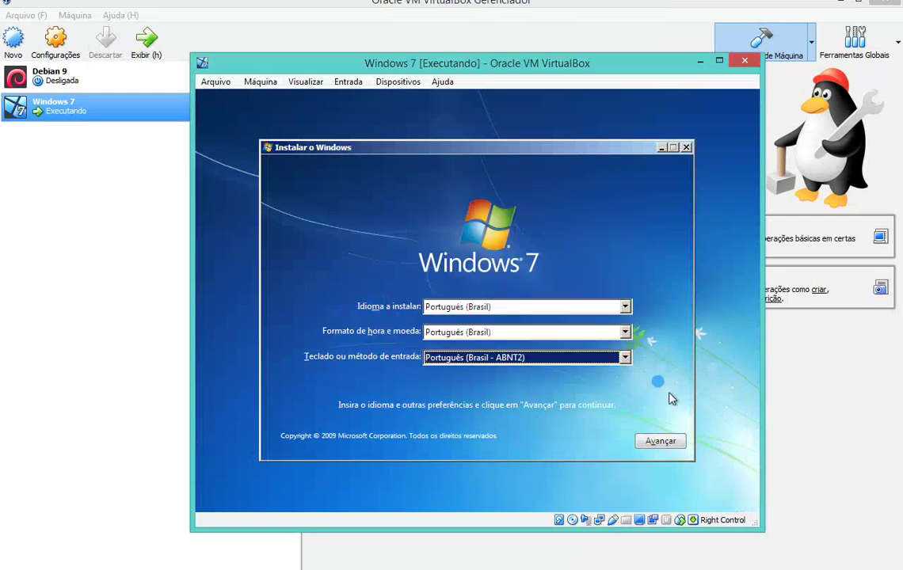
left_click(625, 357)
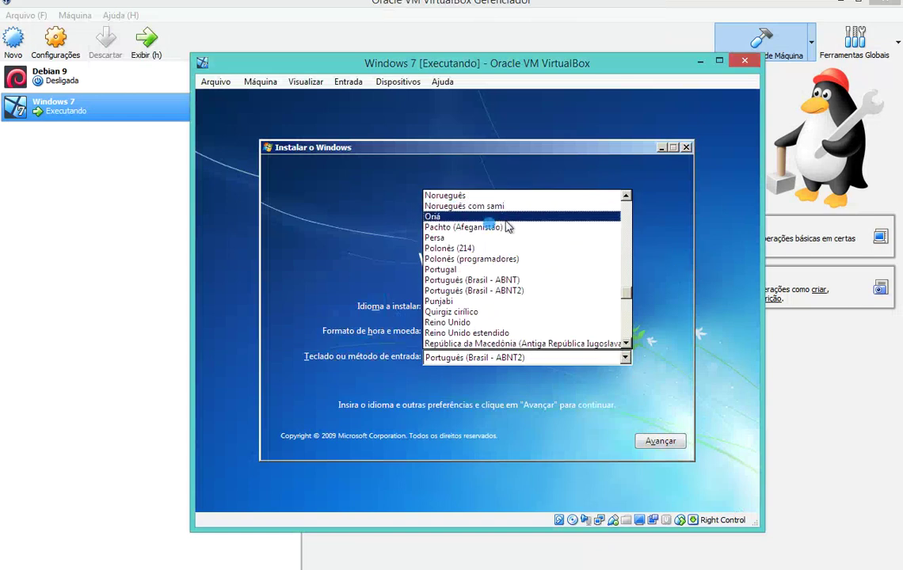
left_click(467, 280)
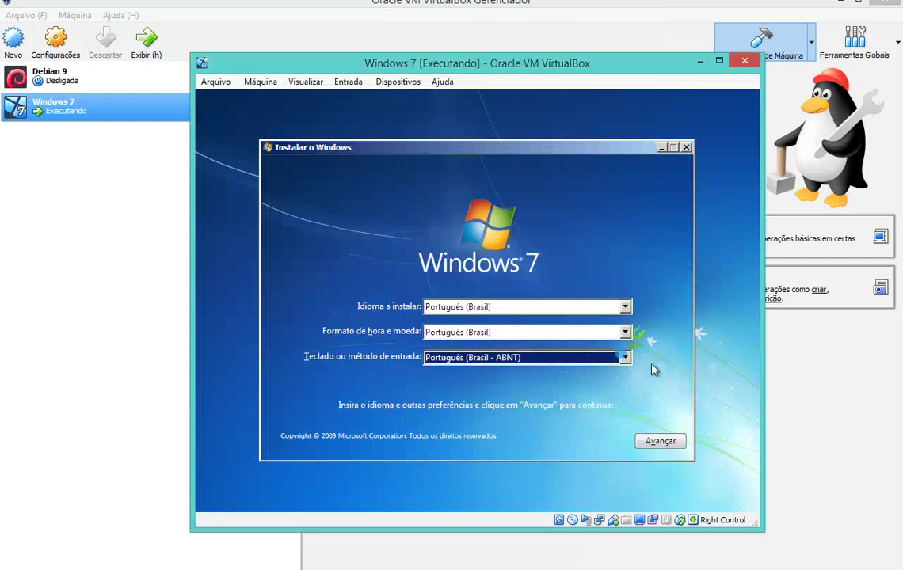
Step: Set the installer's keyboard layout to Português (Brasil - ABNT2) and start the Windows 7 installation
left_click(581, 359)
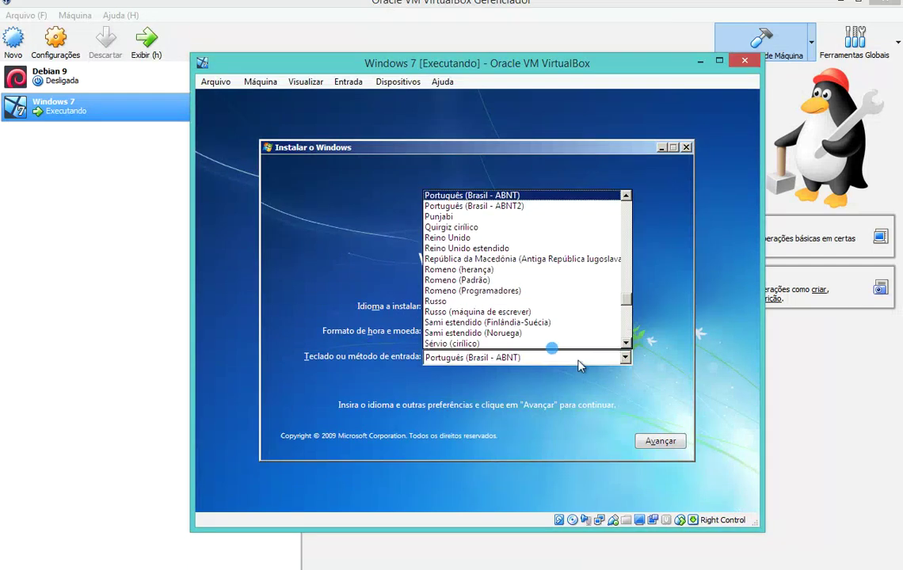
left_click(511, 206)
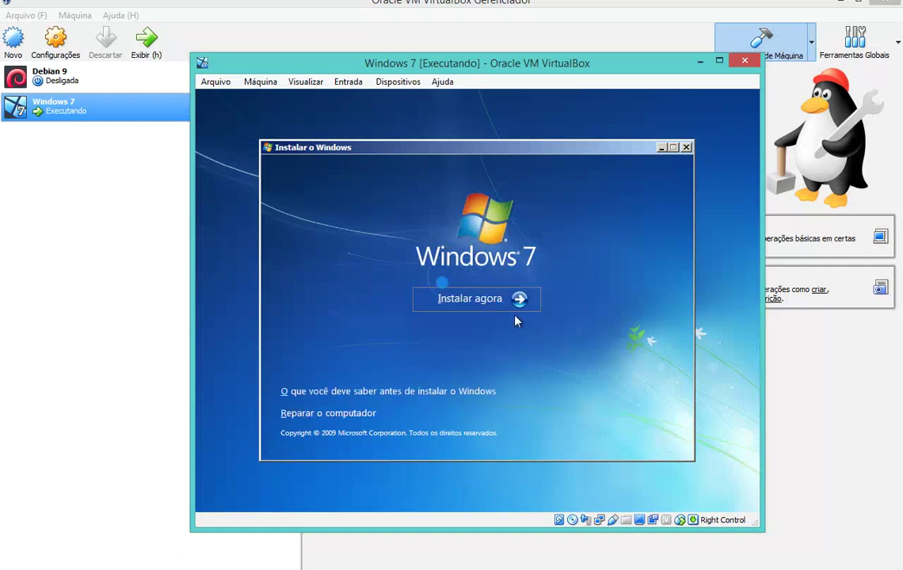
left_click(472, 303)
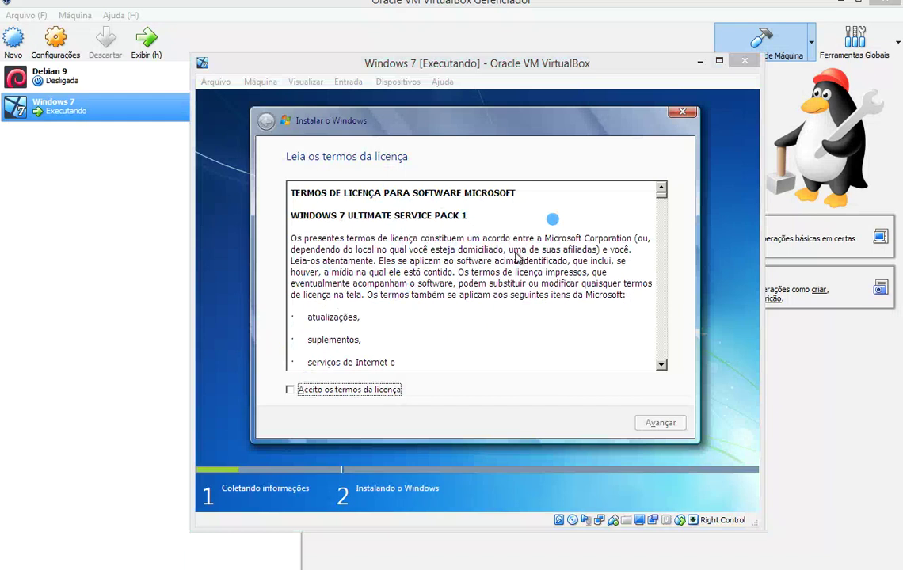
Step: Accept the Windows 7 license terms and choose the Personalizada (avançada) installation type
left_click_drag(662, 200, 661, 353)
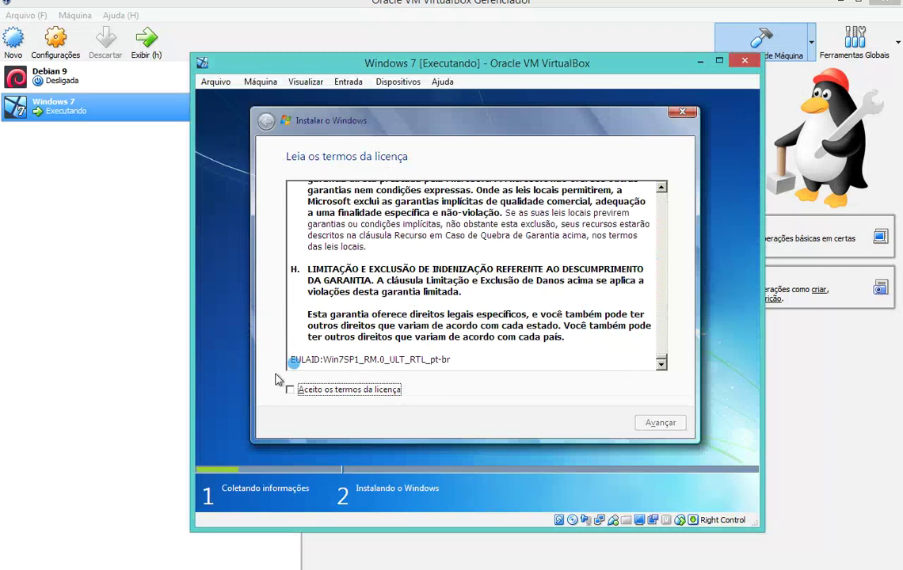
left_click(341, 391)
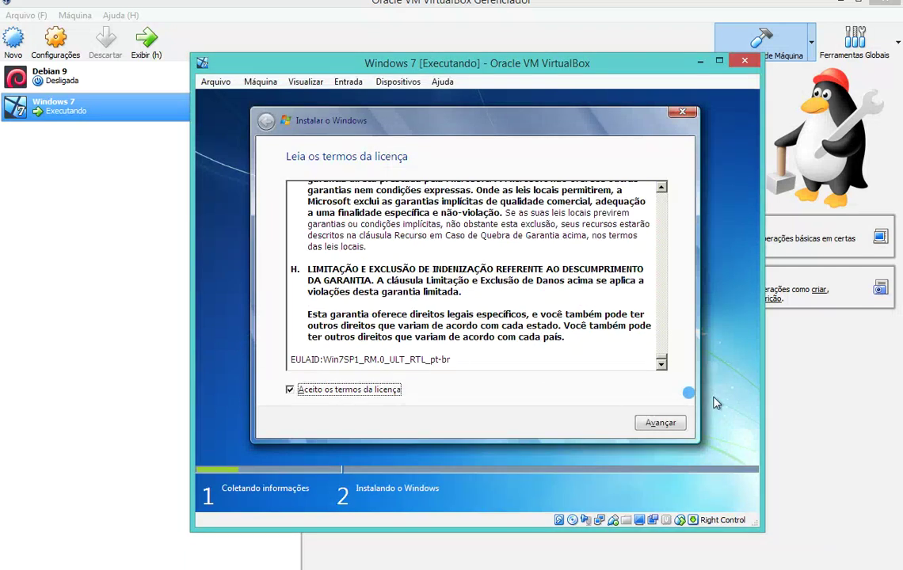
left_click(668, 429)
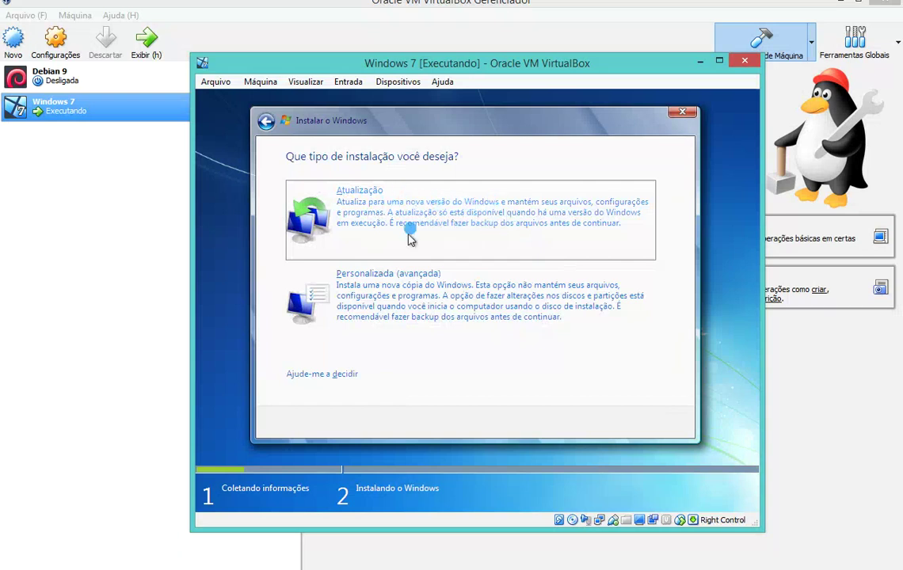
left_click(408, 294)
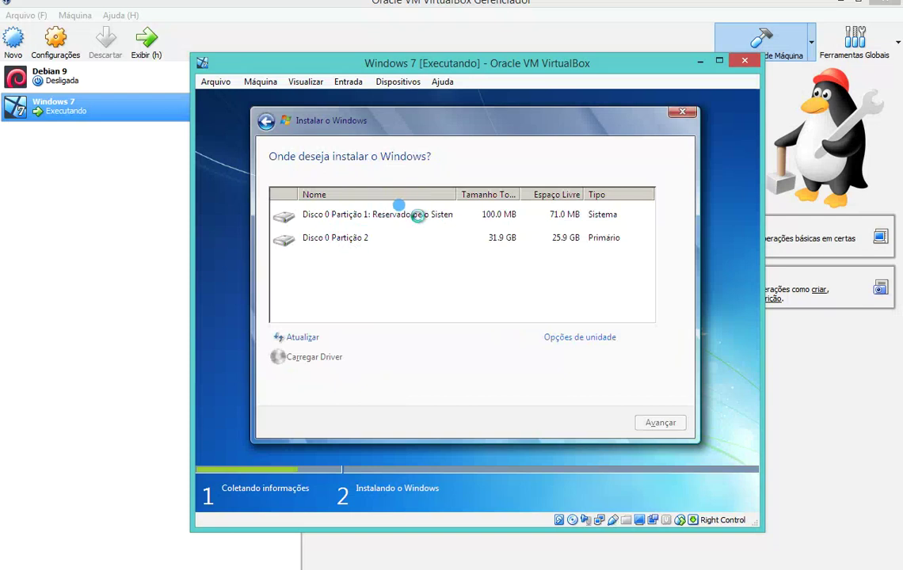
Step: Delete Disco 0 Partição 2 and the system-reserved Partição 1, leaving the whole disk unallocated
left_click(380, 236)
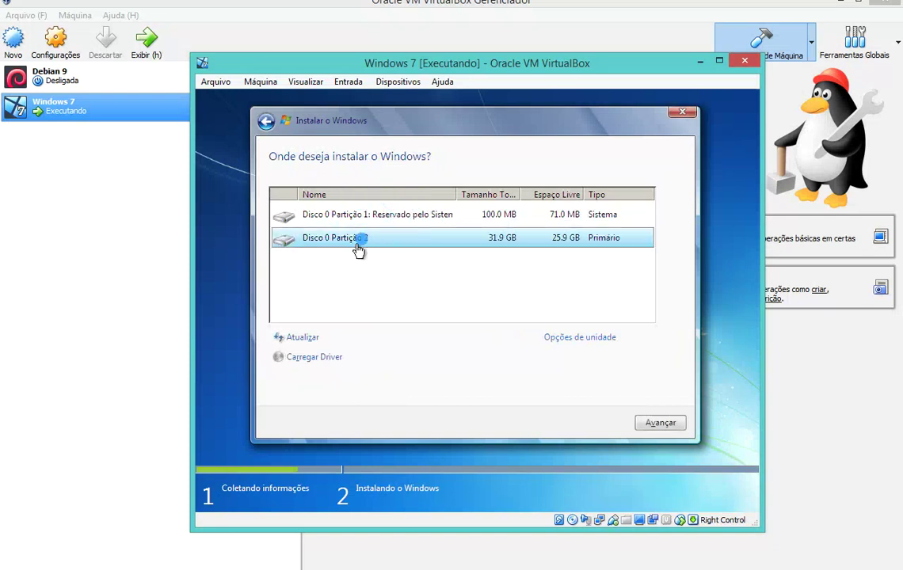
left_click(593, 338)
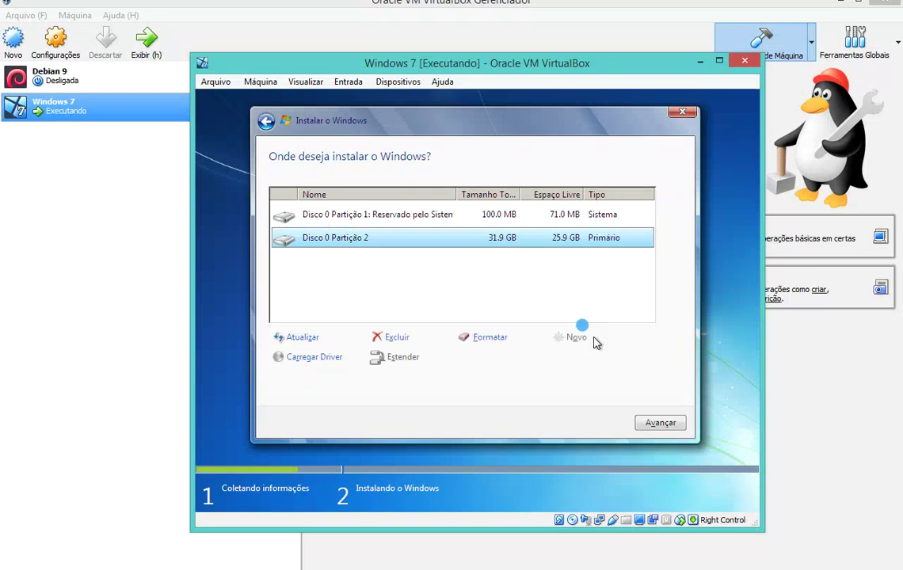
left_click(399, 338)
left_click(568, 359)
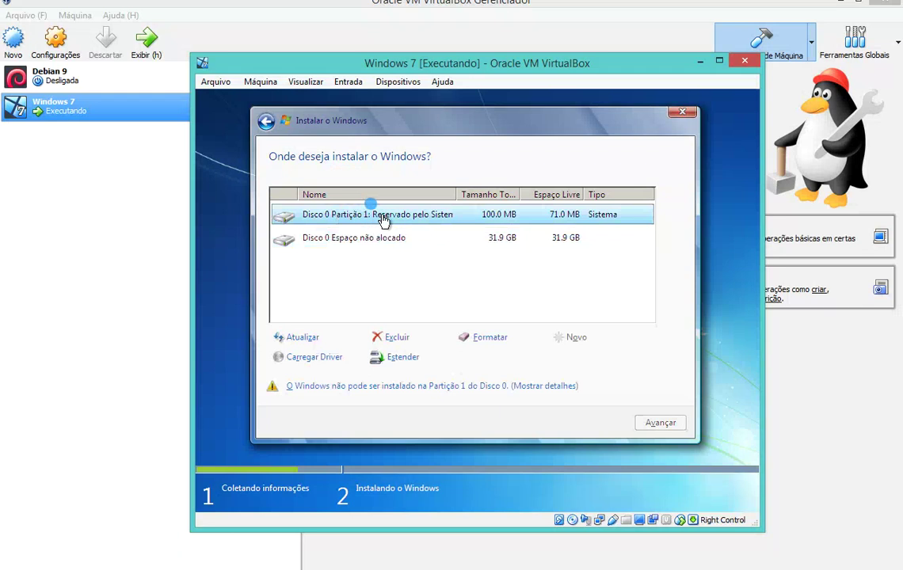
left_click(397, 339)
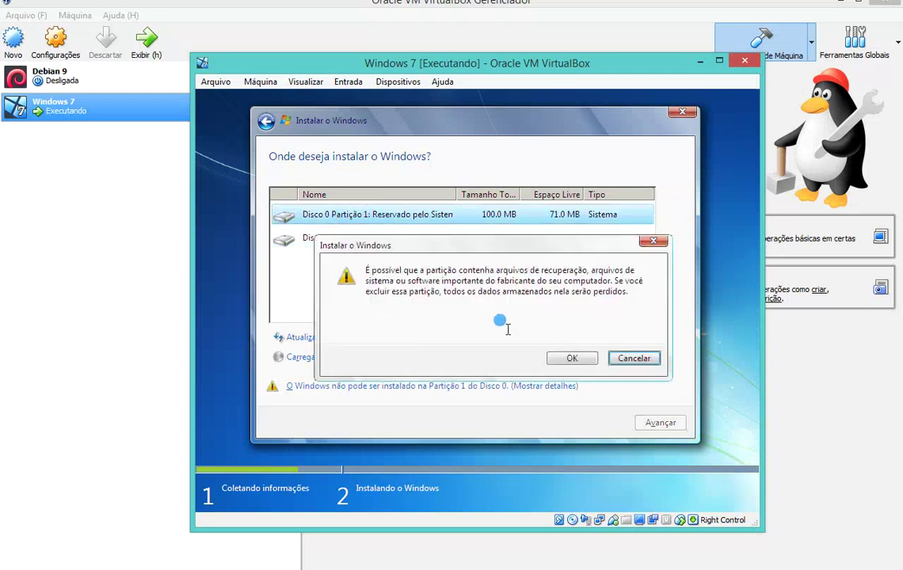
left_click(560, 354)
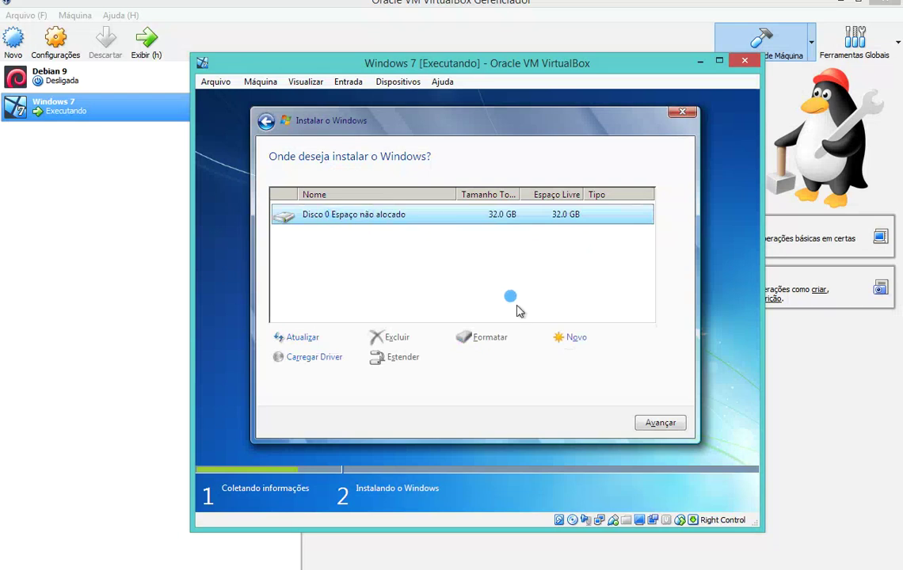
Step: Create a new 32766 MB partition in the unallocated space, allowing the additional system partition
left_click(578, 341)
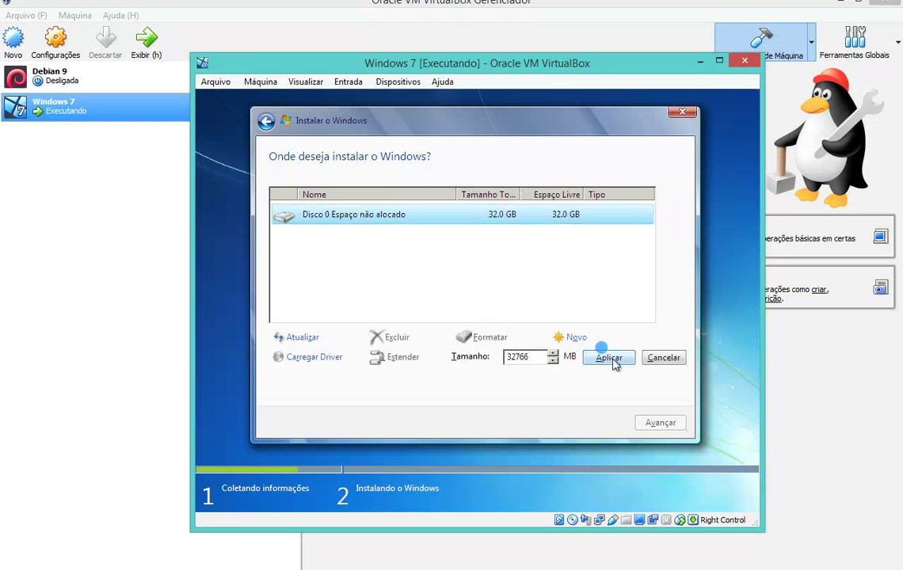
left_click(610, 359)
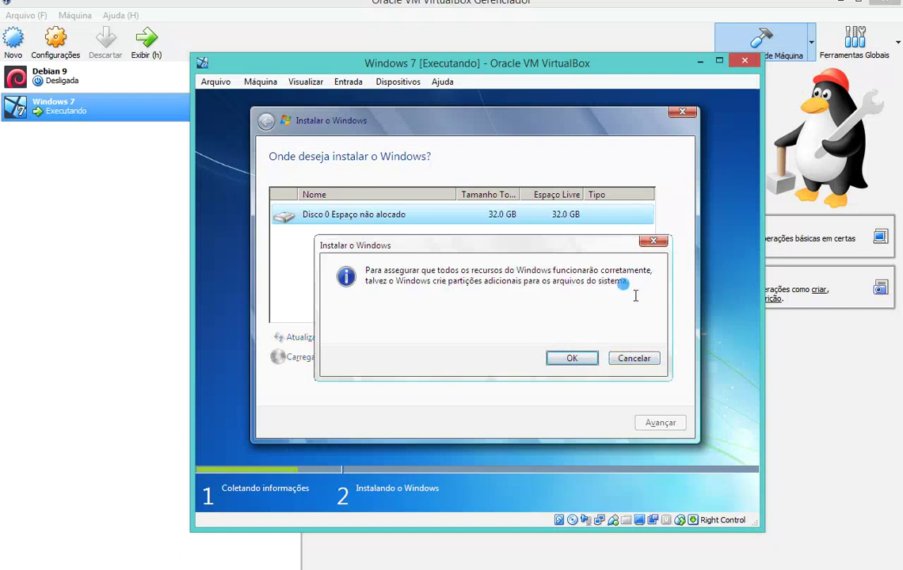
left_click(570, 359)
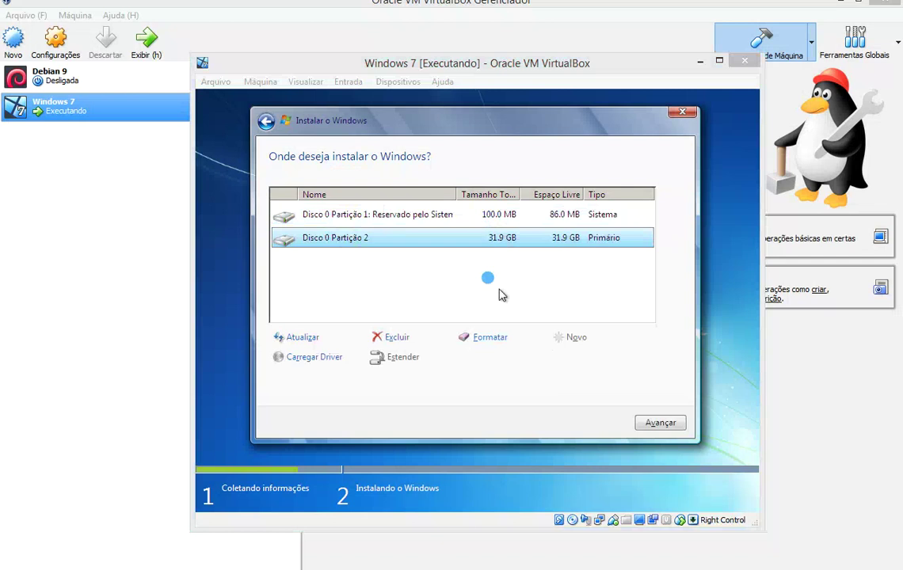
Step: Format Disco 0 Partição 2 and proceed with installing Windows on it
left_click(493, 339)
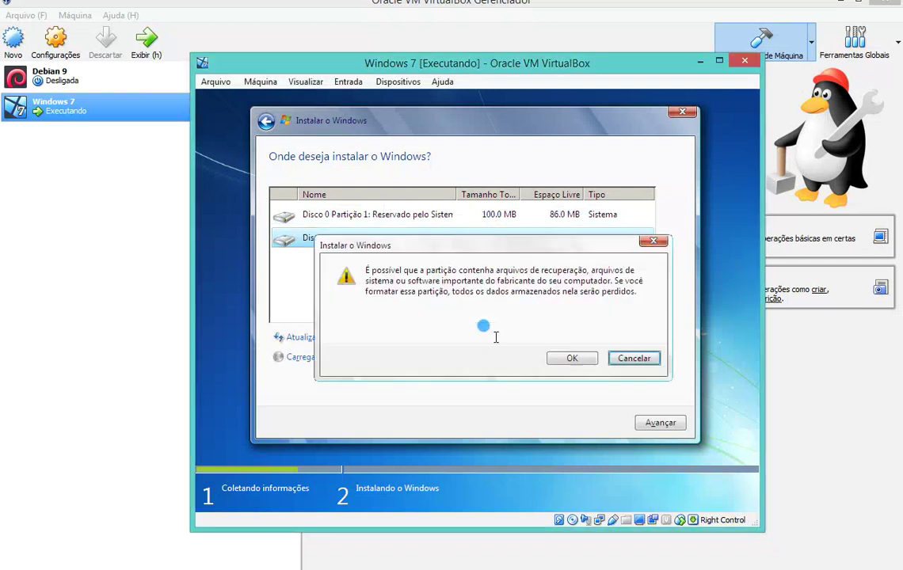
left_click(586, 363)
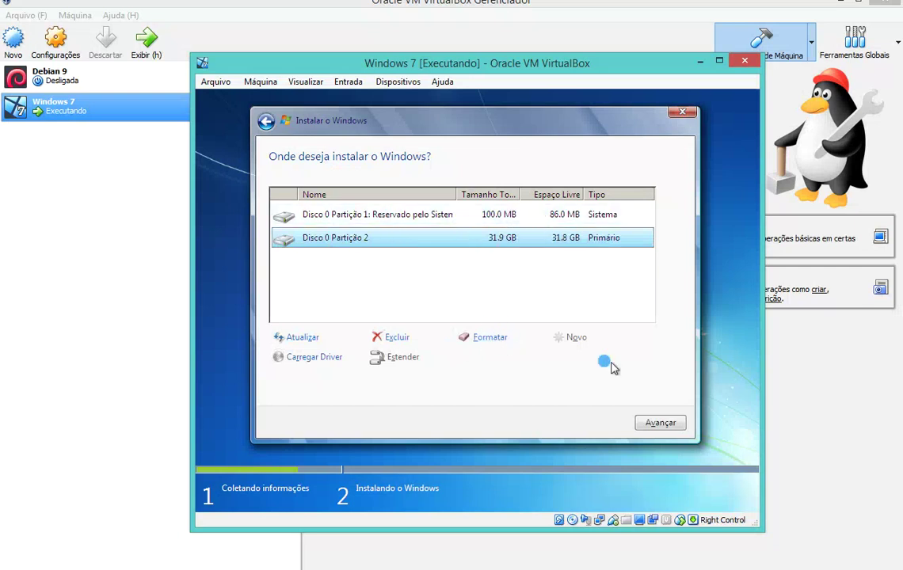
left_click(664, 425)
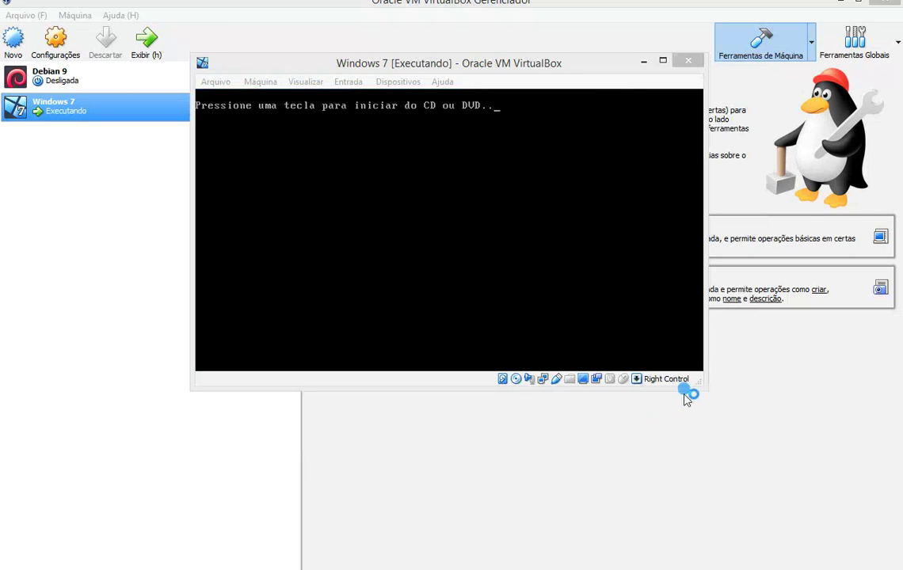
Step: Enlarge and reposition the virtual machine window to follow the installation after the restart
left_click_drag(699, 386, 738, 467)
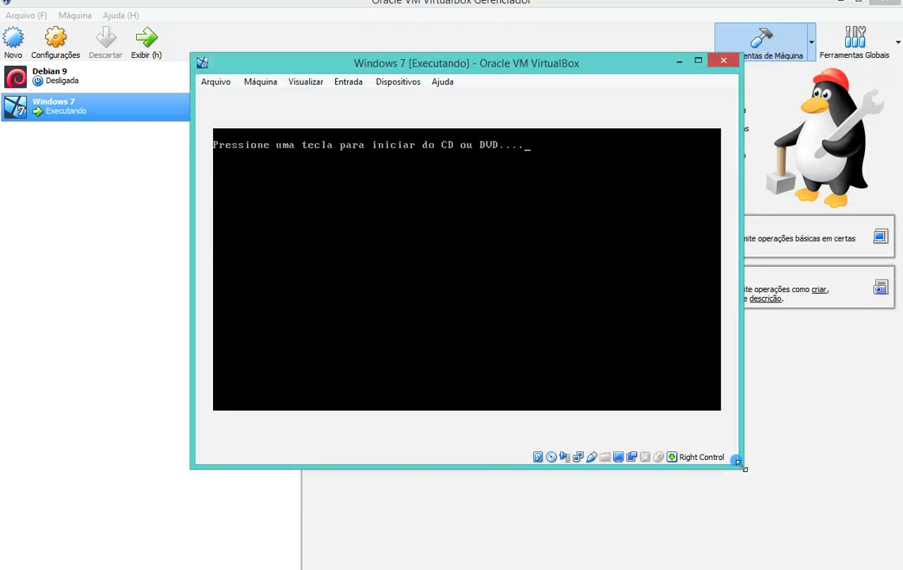
key("Return")
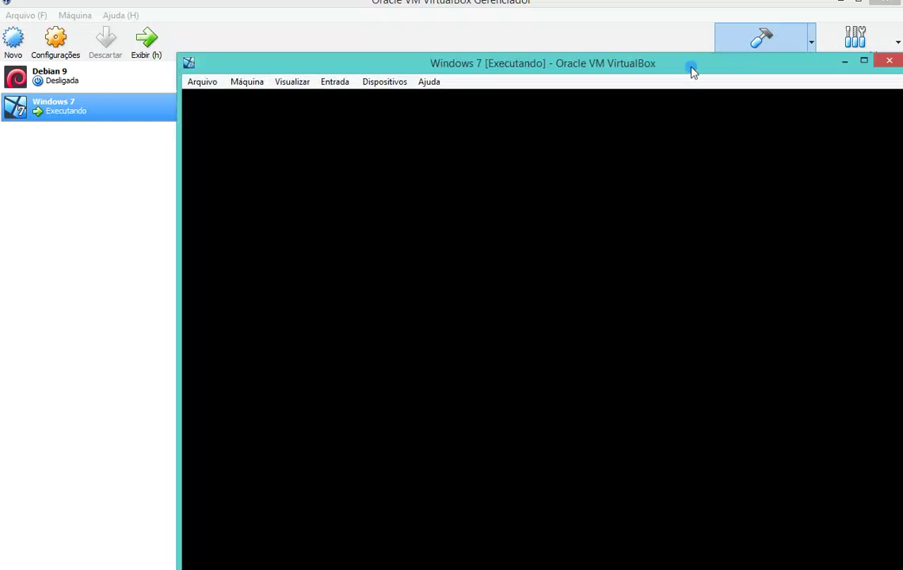
left_click_drag(686, 63, 639, 4)
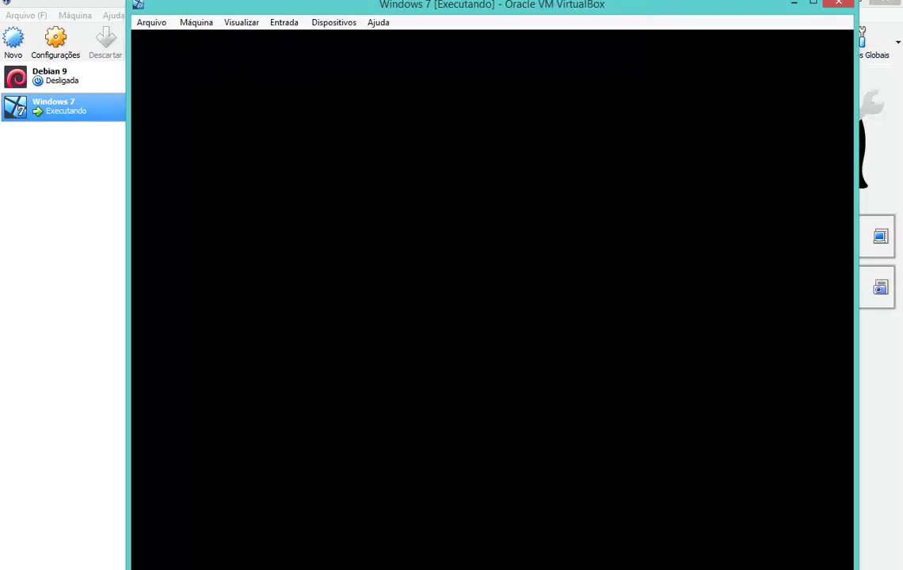
left_click(24, 564)
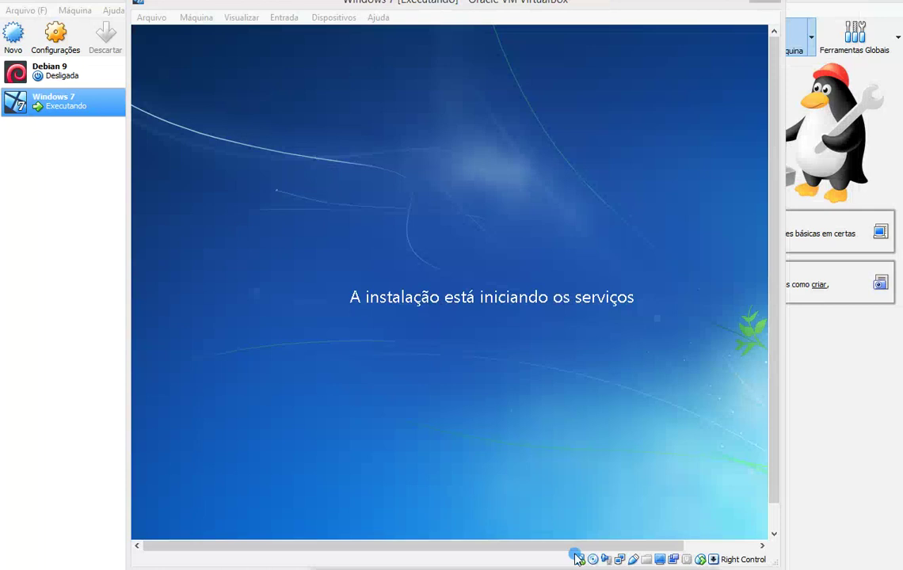
mouse_move(572, 546)
left_mouse_down()
mouse_move(585, 547)
mouse_move(578, 554)
left_mouse_up()
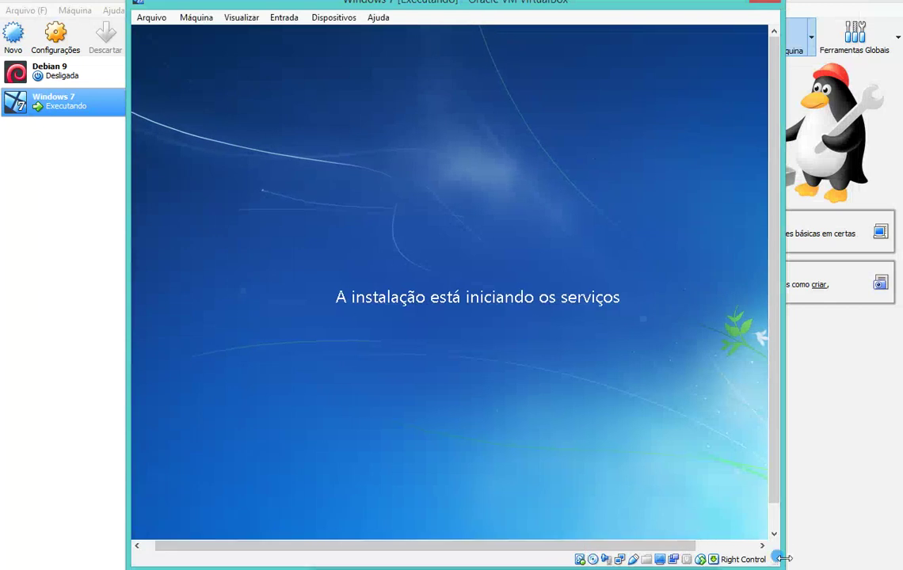
Step: Widen and heighten the virtual machine window so the whole Windows setup screen fits inside it
left_click_drag(781, 545, 846, 555)
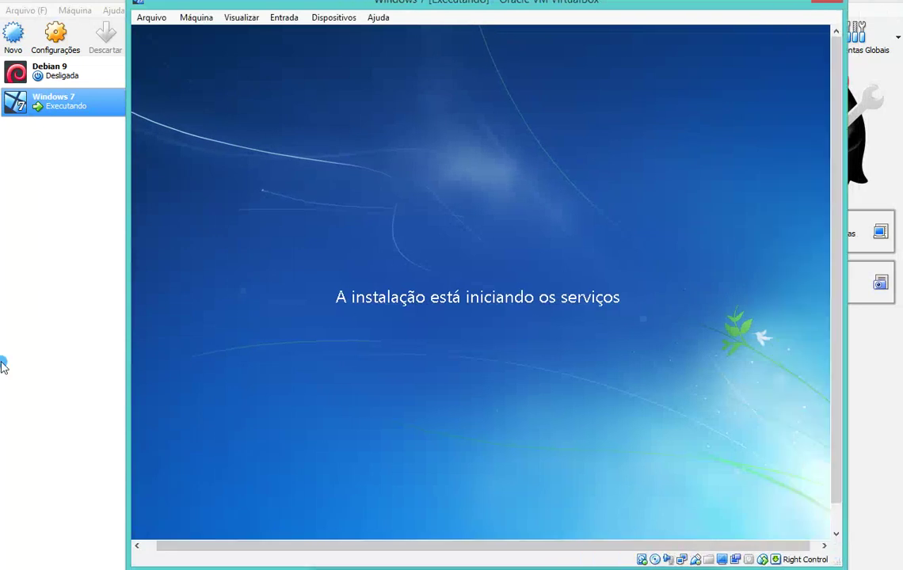
left_click_drag(126, 455, 63, 458)
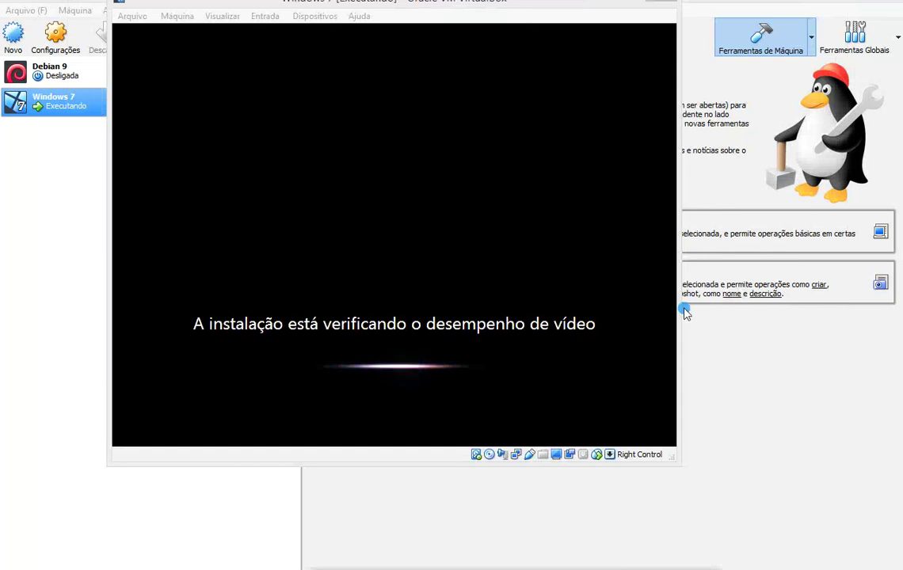
left_click_drag(676, 441, 772, 504)
left_click_drag(515, 462, 542, 557)
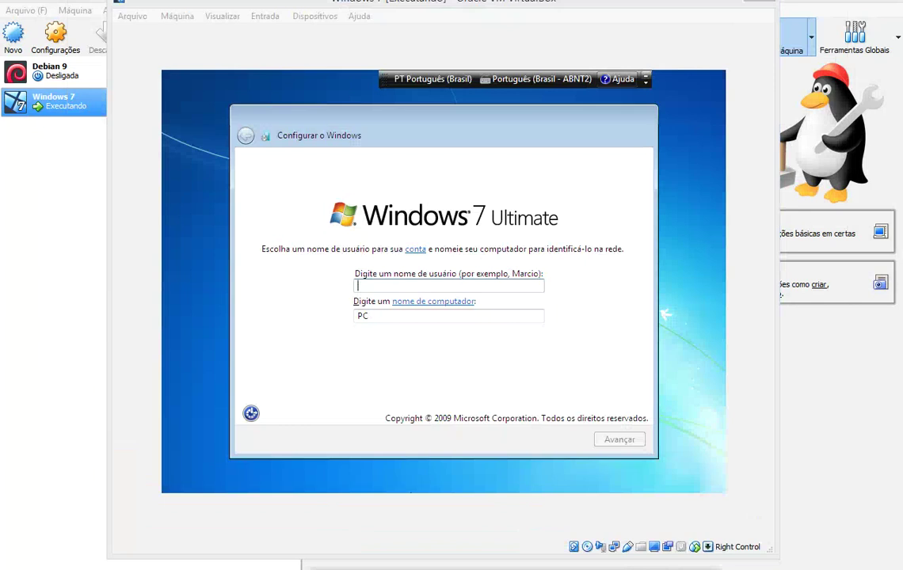
Step: Set the user name to Cpu and the computer name to Cpu-PC, and continue to the account password page
left_click(387, 286)
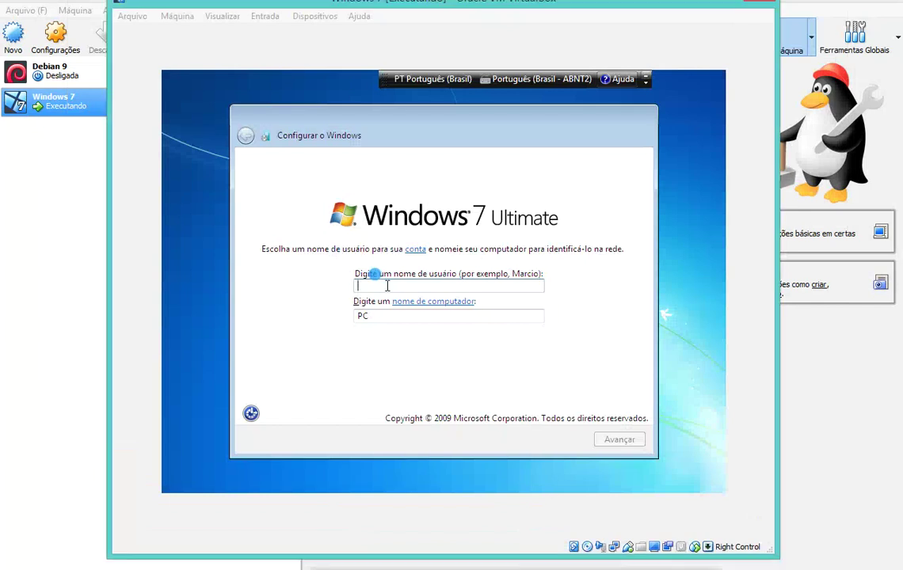
type("c")
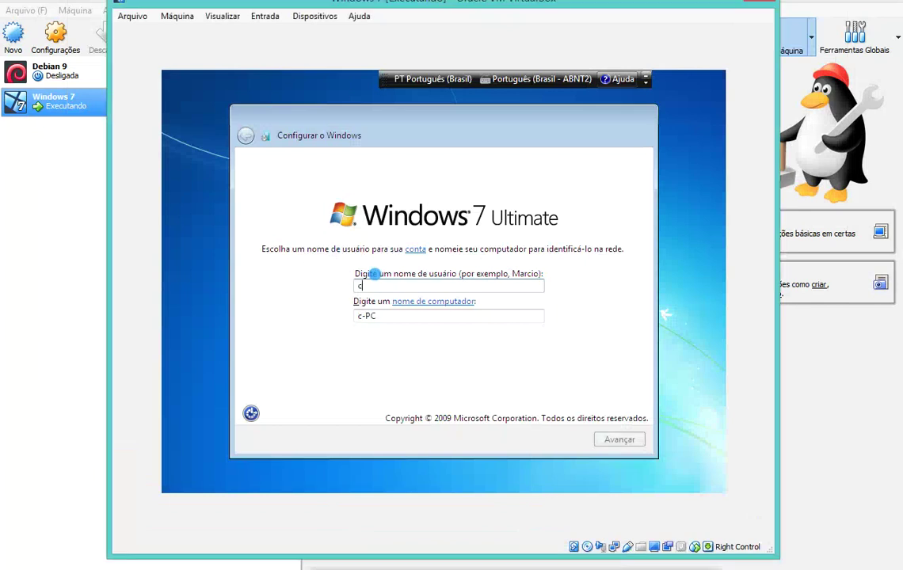
type("pu")
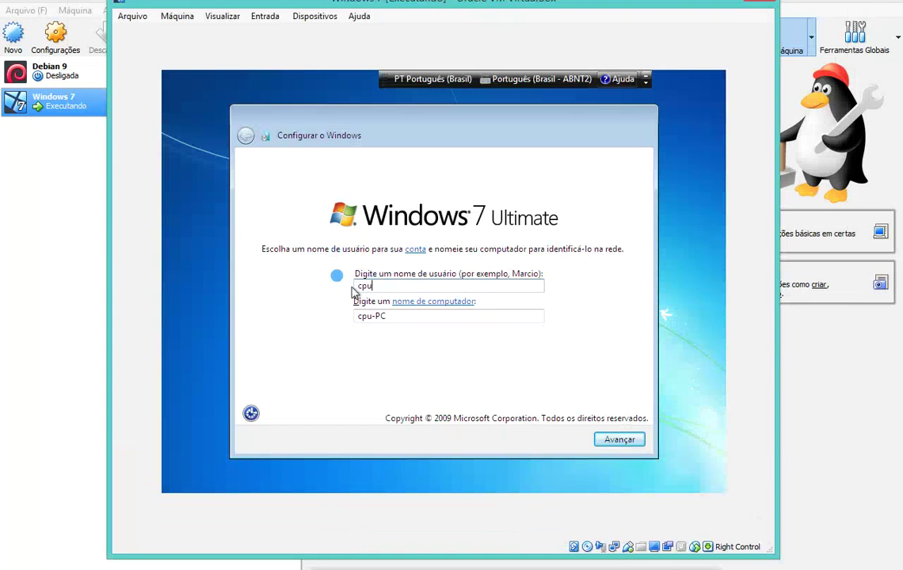
left_click(362, 287)
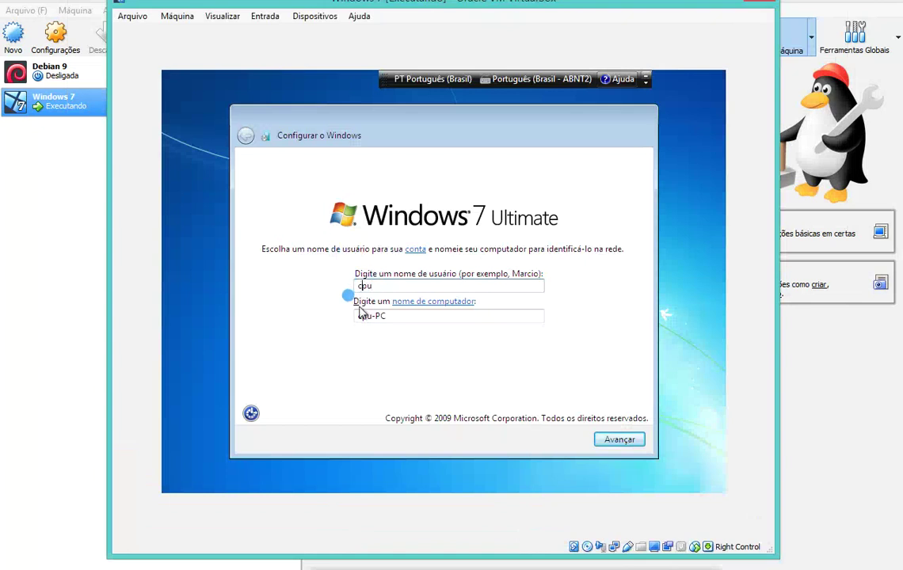
key("BackSpace")
type("C")
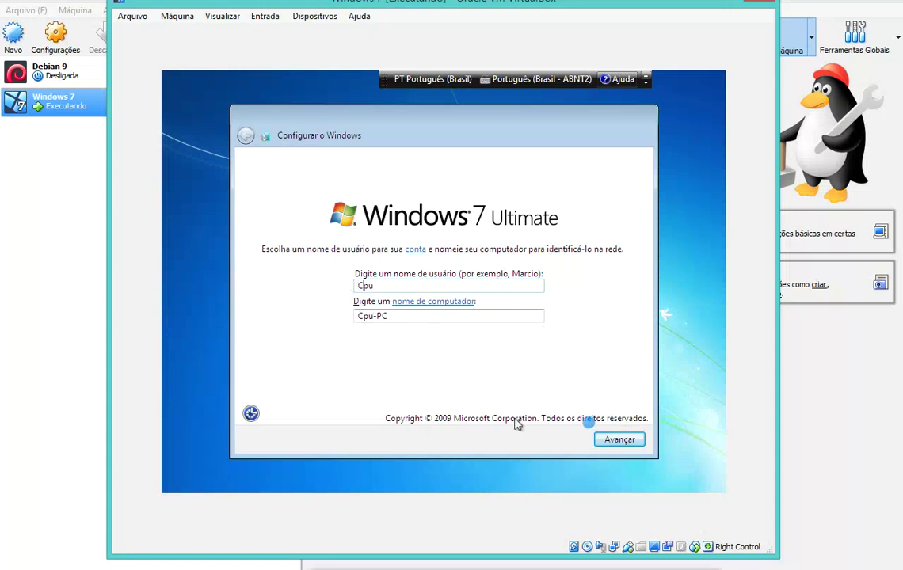
left_click(632, 443)
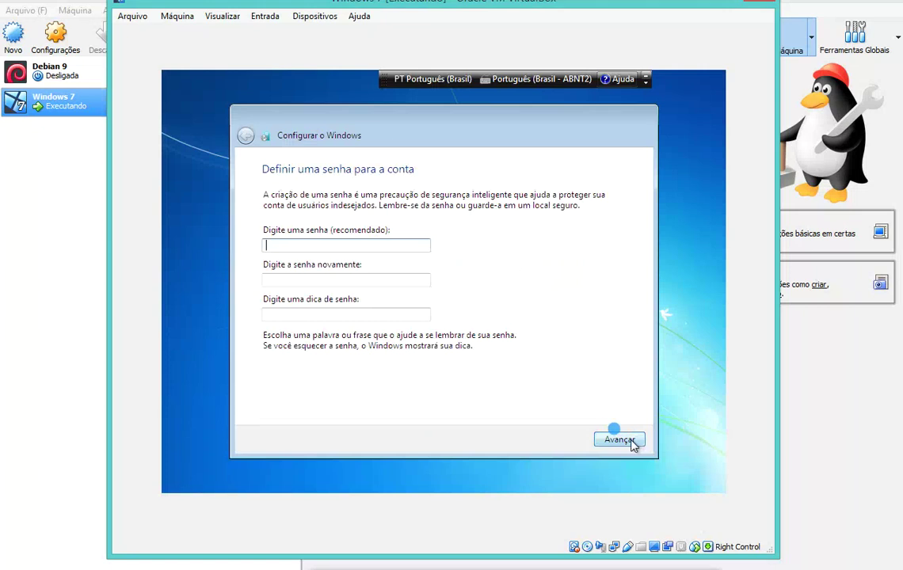
Step: Continue with the account password and product key left blank, turning off automatic Windows activation when online
left_click(622, 442)
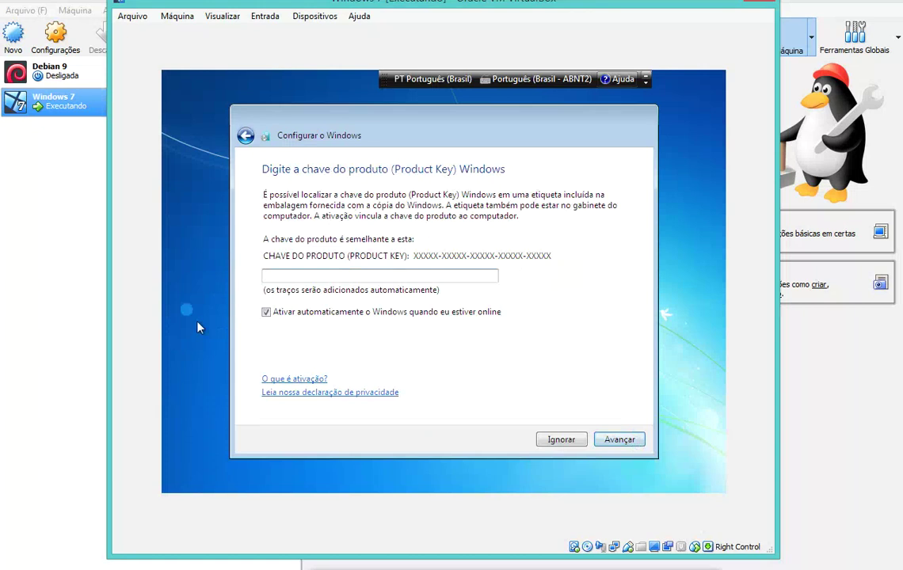
left_click(267, 313)
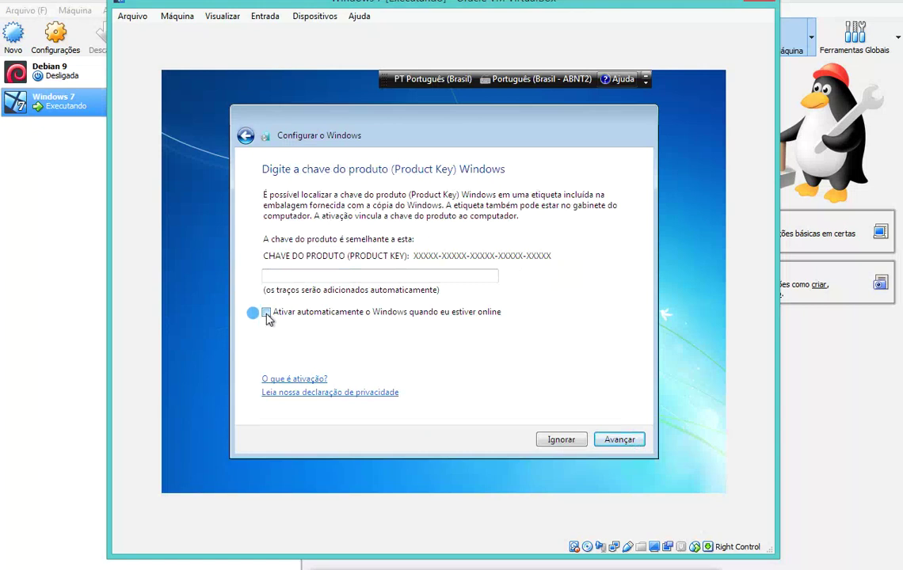
left_click(632, 446)
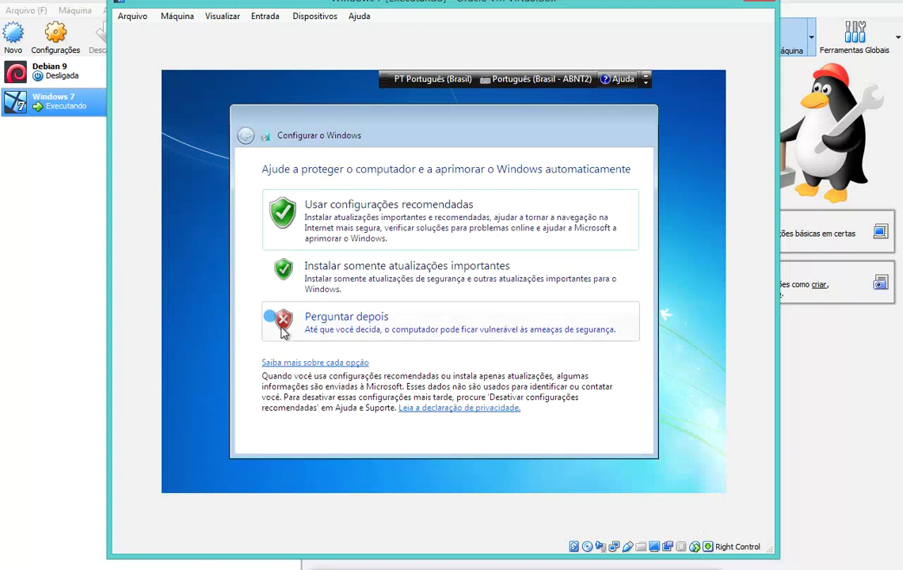
Step: Choose Perguntar depois for updates and Rede doméstica as the network location, keeping the Brasília date and time settings
left_click(384, 329)
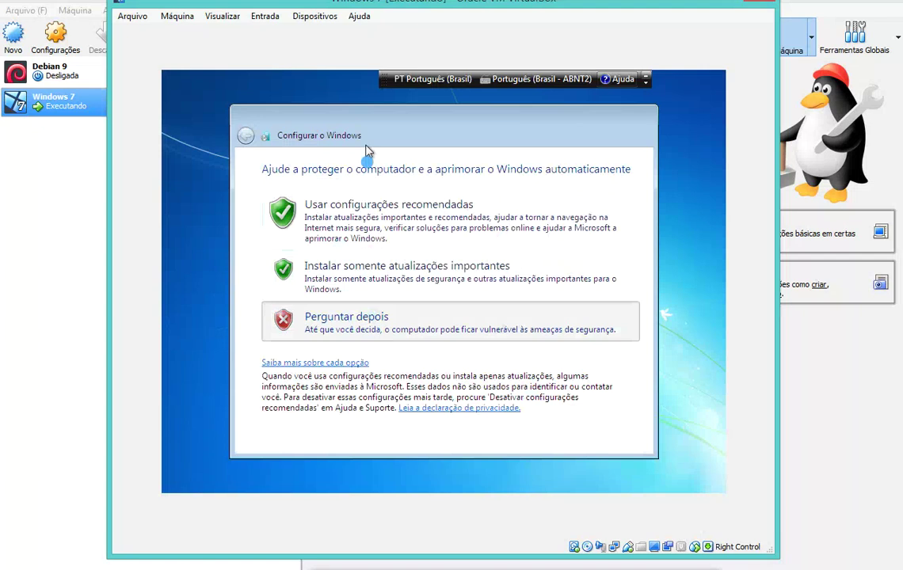
left_click(394, 326)
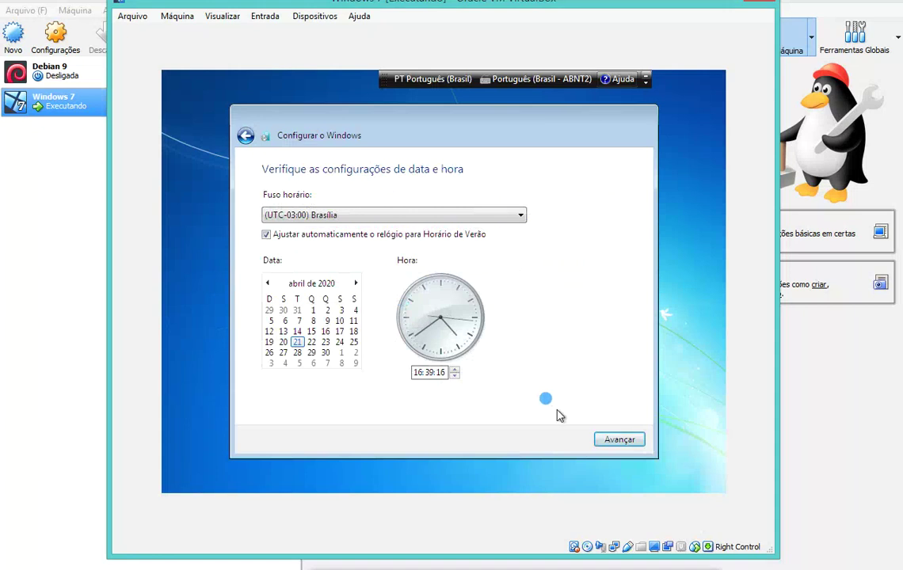
left_click(619, 445)
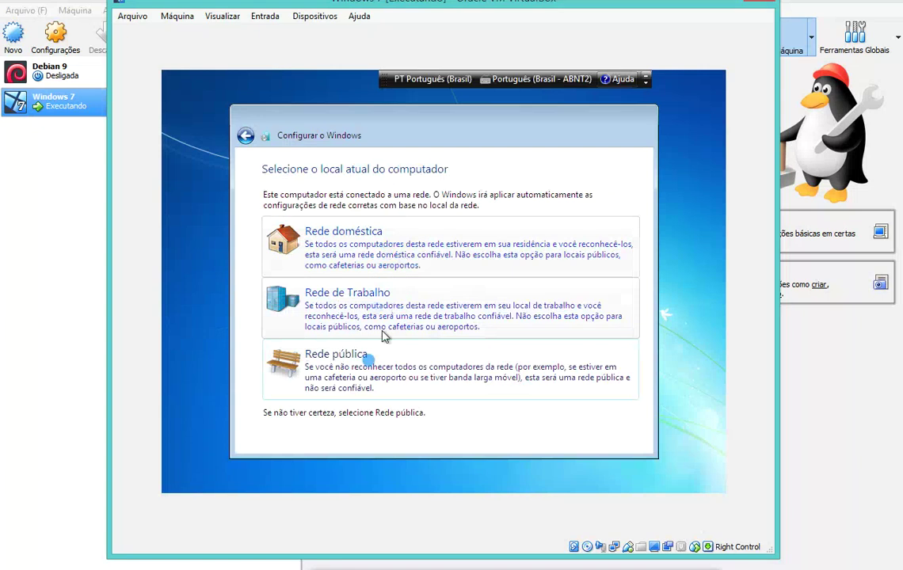
left_click(379, 239)
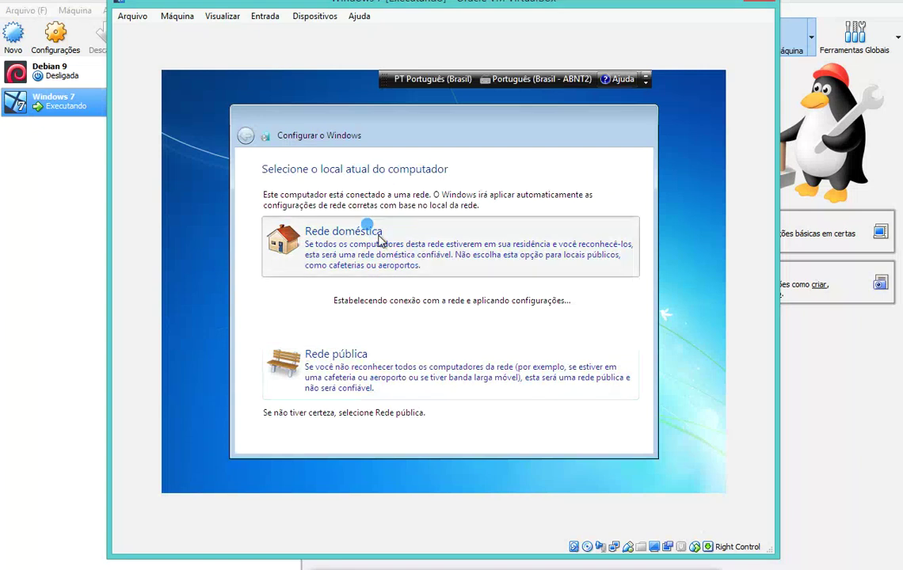